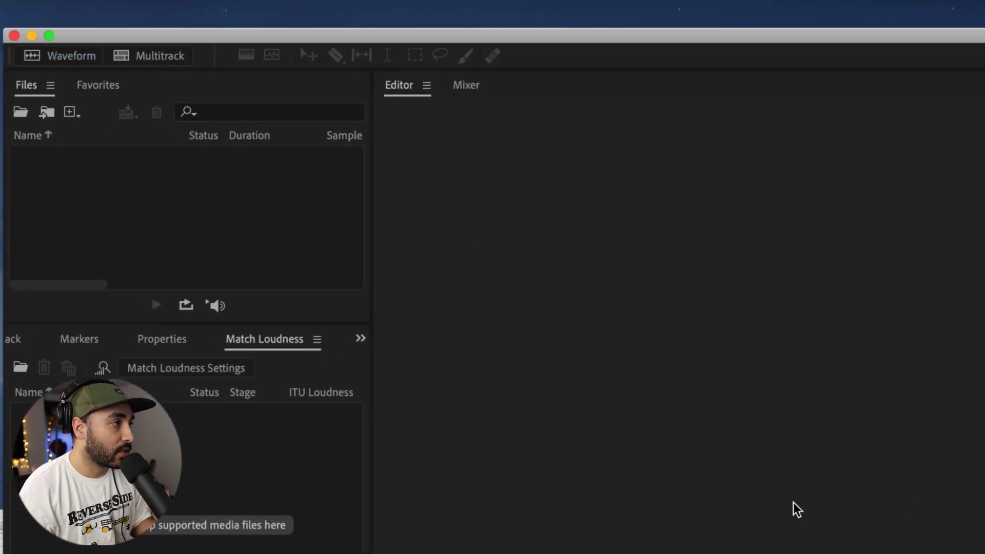
Create a new multitrack session named Test, overwriting the existing Test file
{"action": "left_click", "coordinate": [153, 56]}
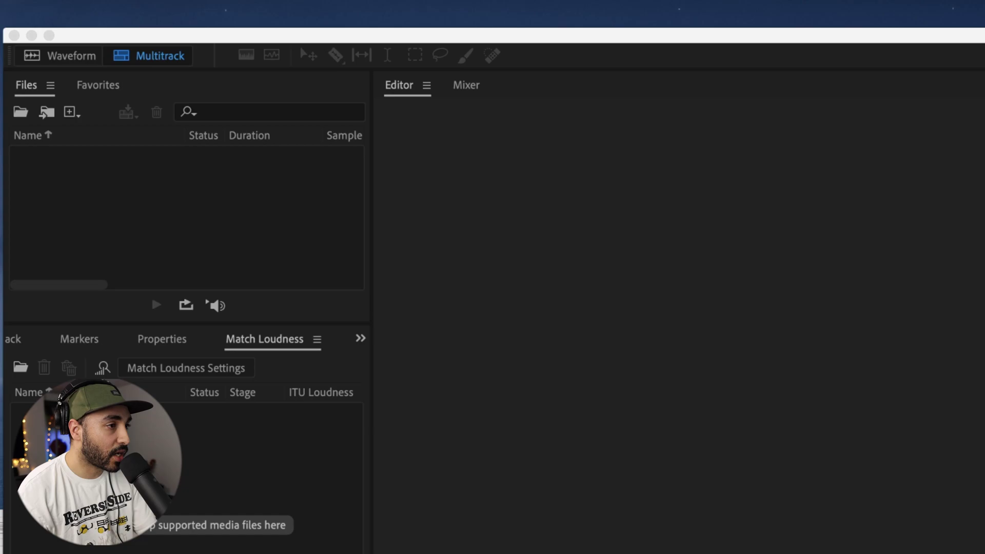
{"action": "type", "text": "TYe"}
{"action": "key", "text": "BackSpace"}
{"action": "key", "text": "BackSpace"}
{"action": "key", "text": "BackSpace"}
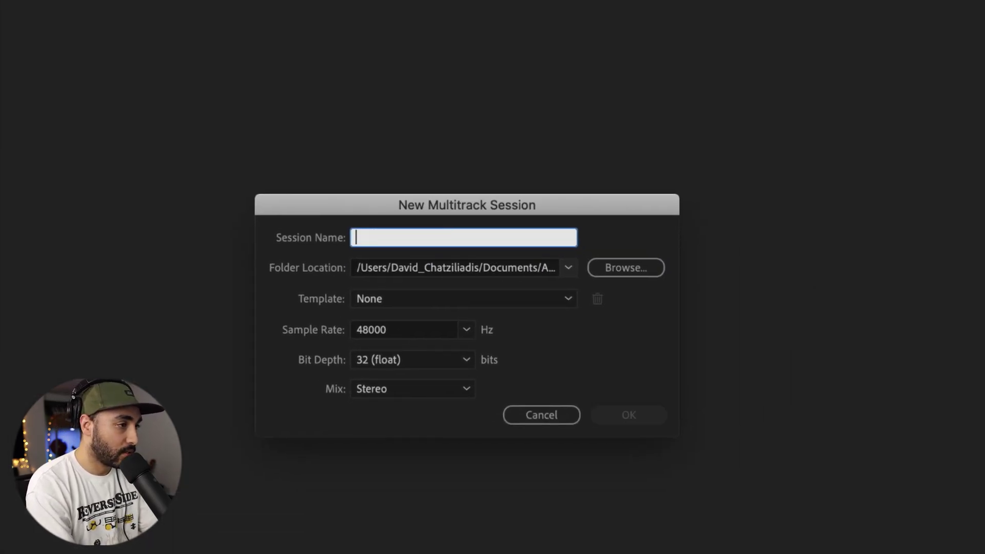
{"action": "type", "text": "Test"}
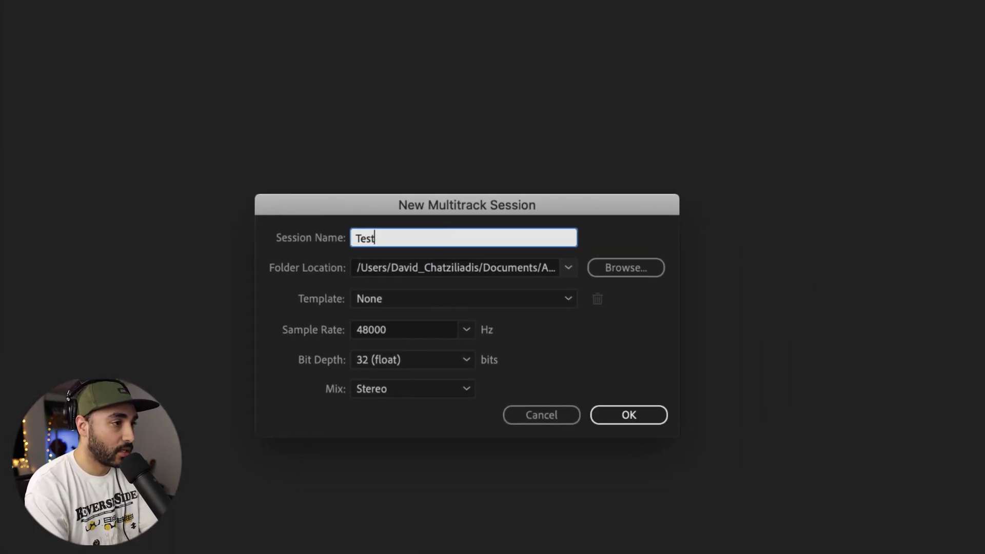
{"action": "key", "text": "Return"}
{"action": "left_click", "coordinate": [635, 349]}
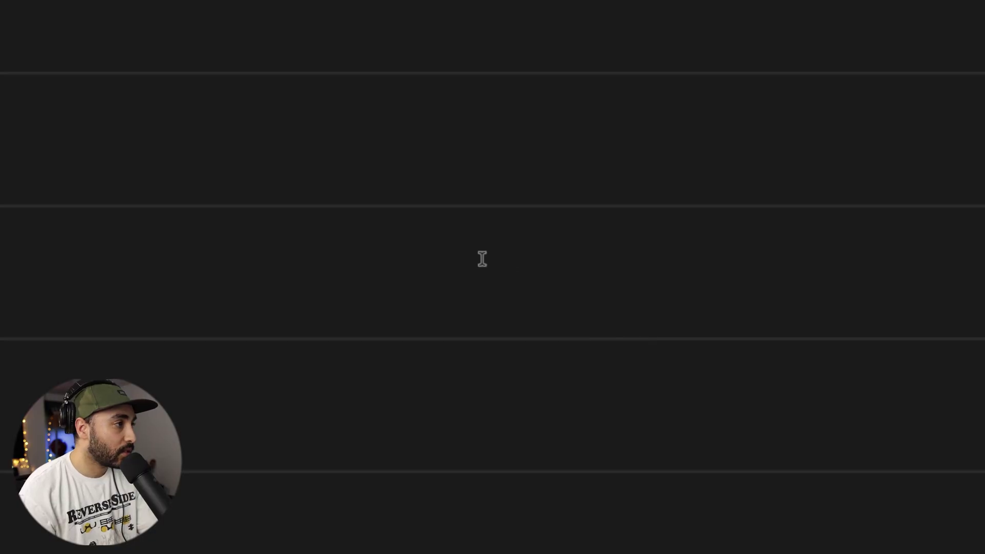
Delete Tracks 2–6, then arm Track 1 on Mono MIC/LINE 2 input with monitoring on
{"action": "left_click", "coordinate": [199, 129]}
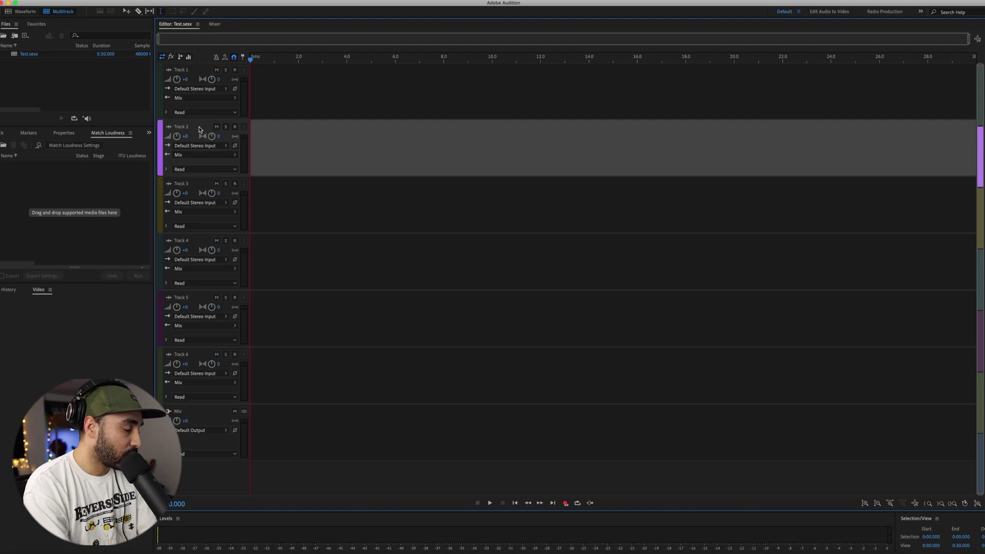
{"action": "key", "text": "Delete"}
{"action": "key", "text": "Delete"}
{"action": "key", "text": "Delete"}
{"action": "key", "text": "Delete"}
{"action": "key", "text": "Delete"}
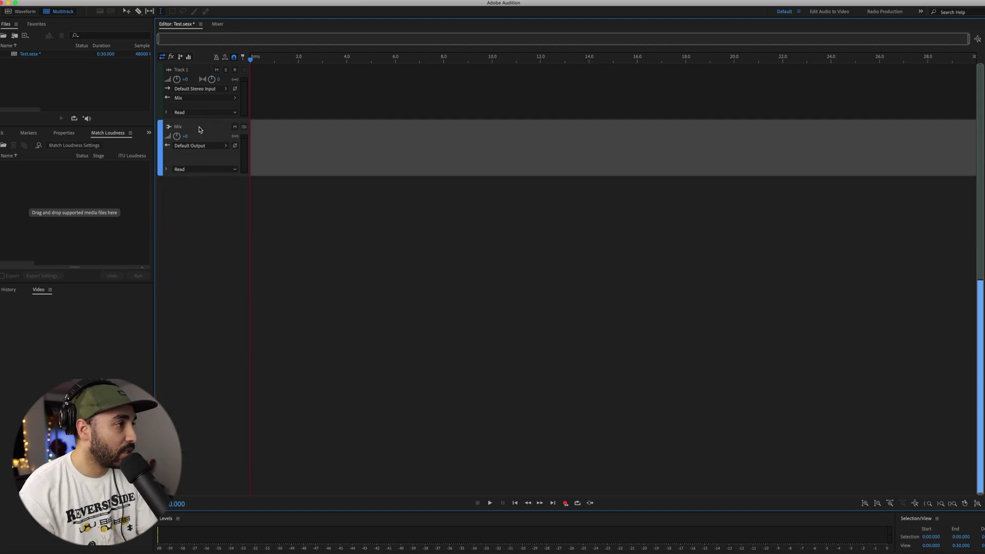
{"action": "left_click", "coordinate": [235, 69]}
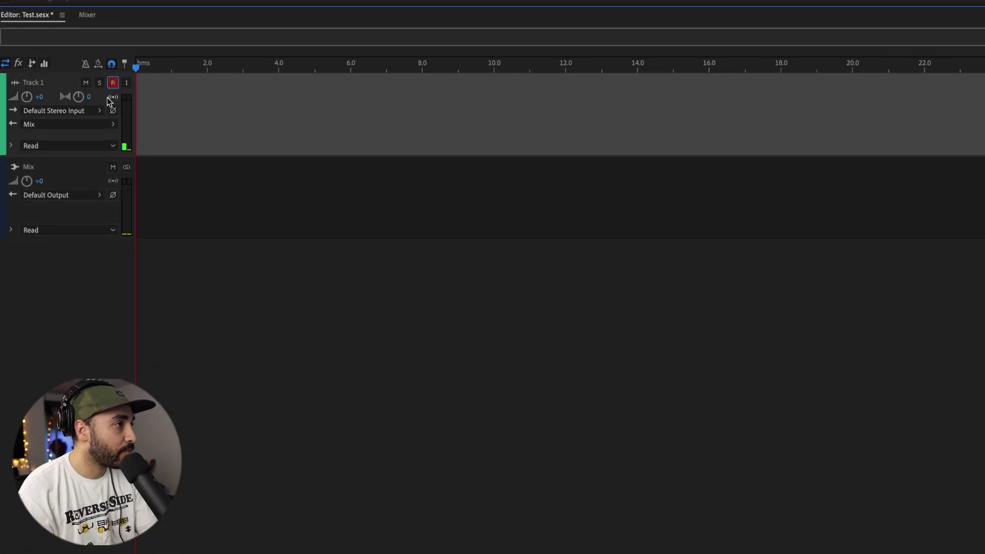
{"action": "left_click", "coordinate": [57, 111]}
{"action": "mouse_move", "coordinate": [143, 137]}
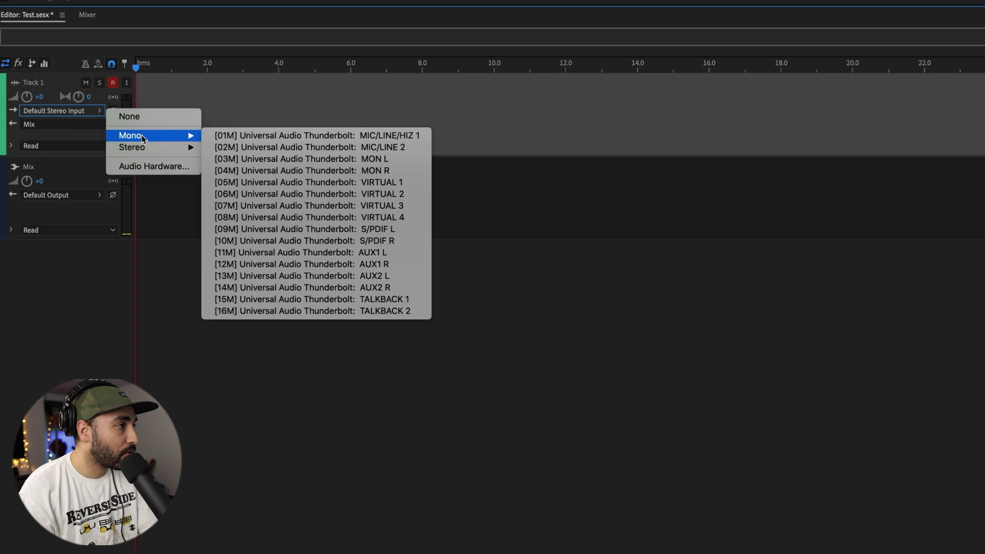
{"action": "left_click", "coordinate": [328, 147]}
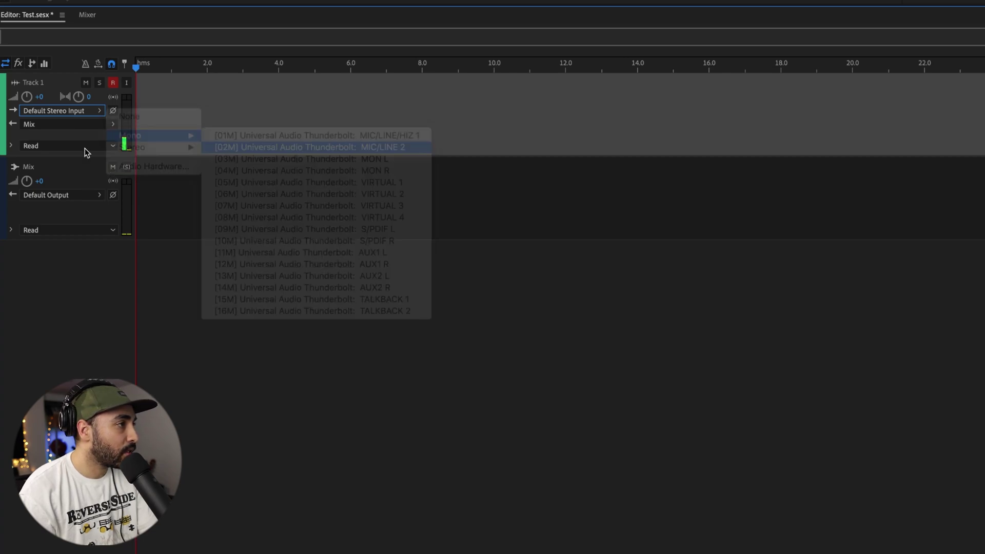
{"action": "left_click", "coordinate": [126, 83]}
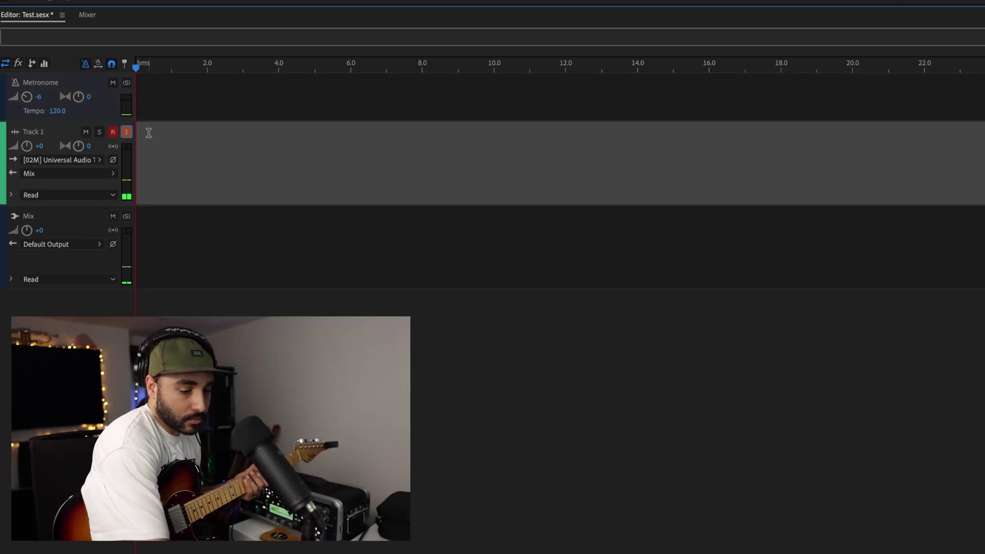
Record about 20 seconds of guitar onto Track 1 as the first take
{"action": "key", "text": "shift+space"}
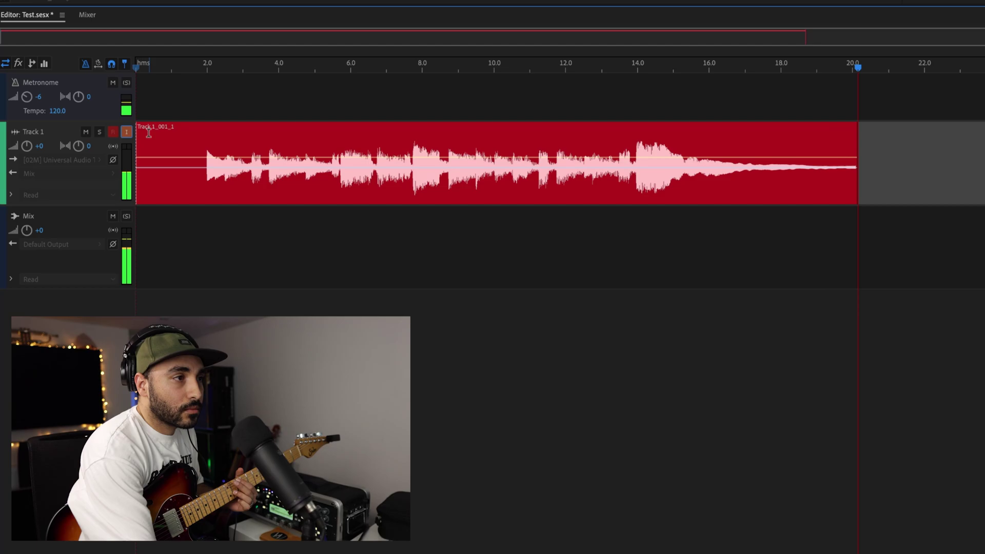
{"action": "key", "text": "space"}
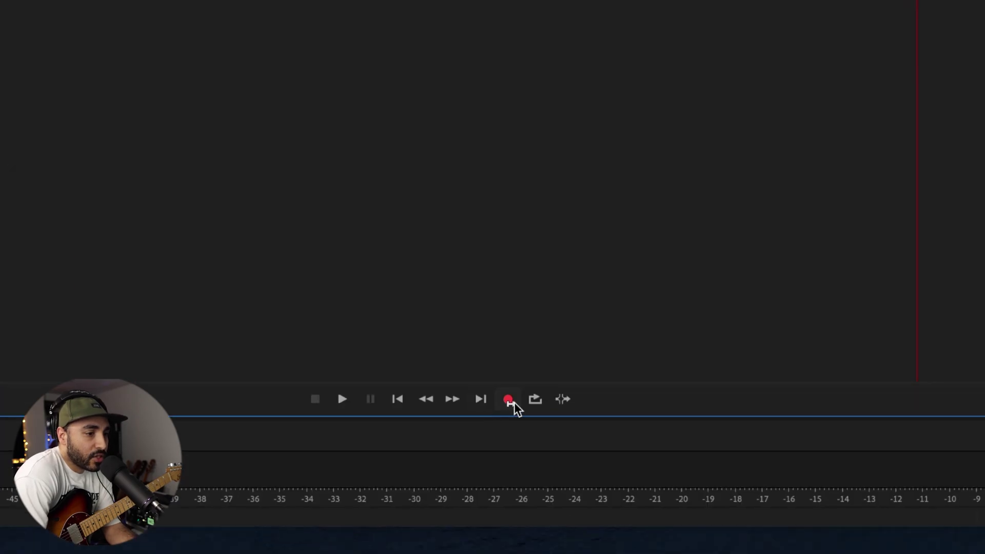
Switch recording to Punch and Roll mode and set the punch-in point near 7.7 seconds
{"action": "right_click", "coordinate": [509, 404]}
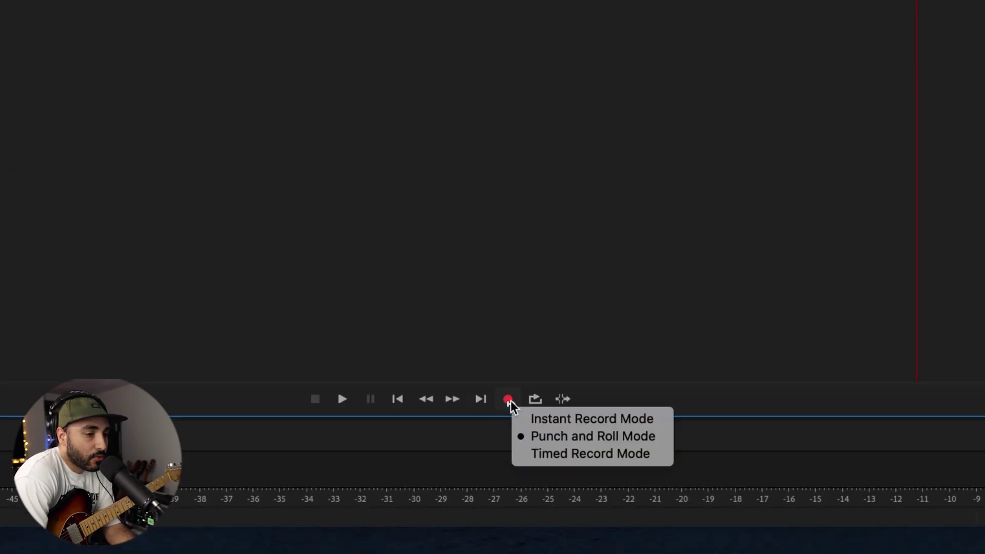
{"action": "left_click", "coordinate": [561, 440]}
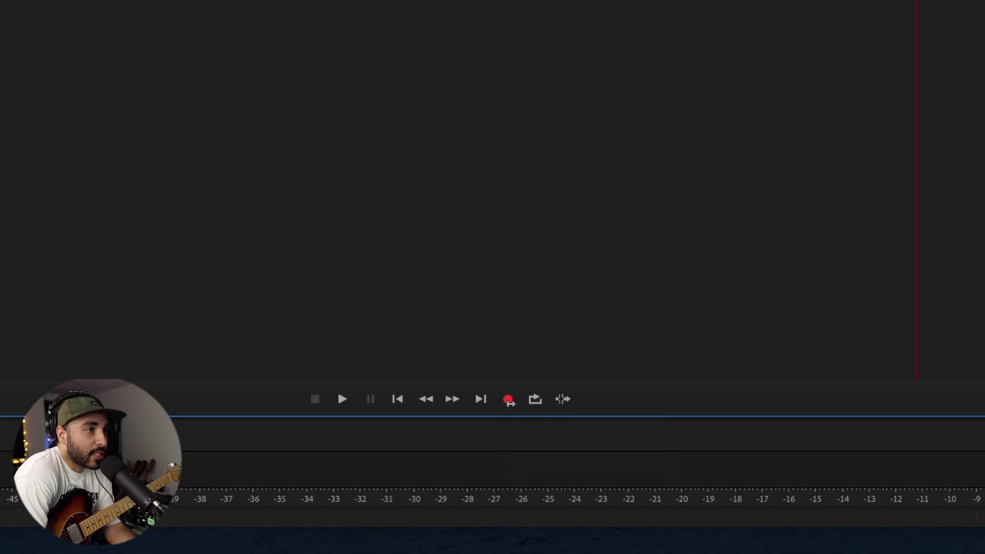
{"action": "left_click", "coordinate": [408, 121]}
{"action": "key", "text": "space"}
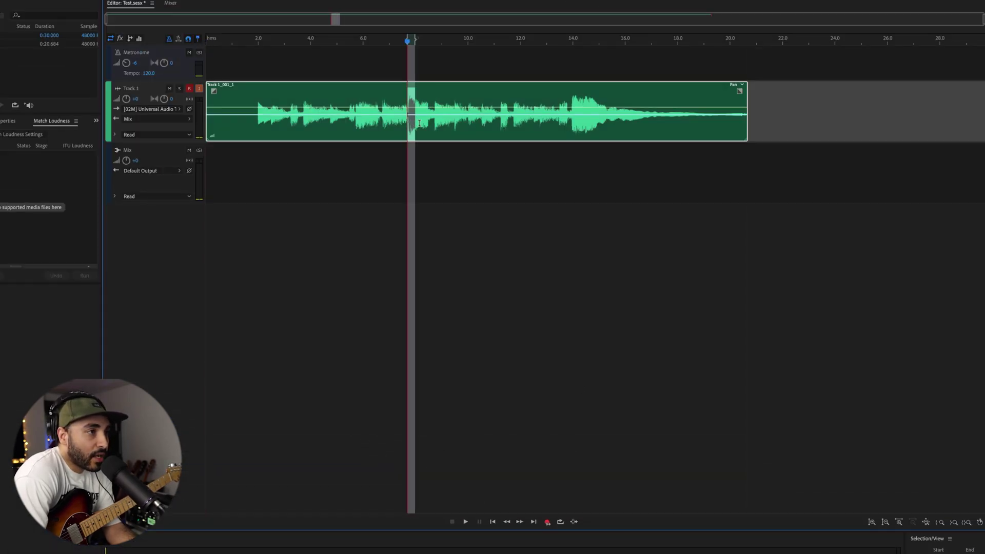
{"action": "left_click_drag", "start_coordinate": [419, 123], "coordinate": [764, 126]}
{"action": "left_click", "coordinate": [760, 131]}
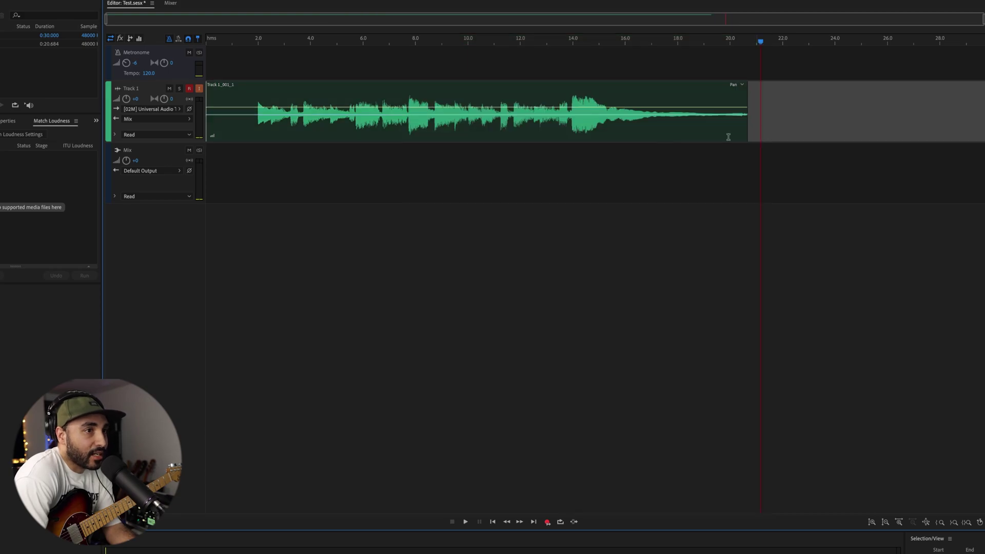
{"action": "left_click", "coordinate": [407, 119]}
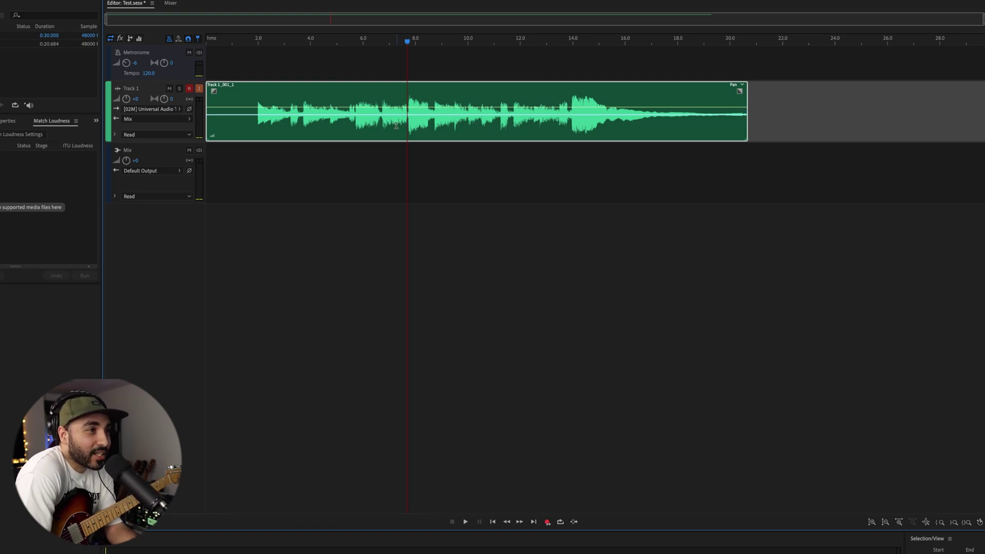
Punch in from 7.7 seconds with pre-roll and record a 14.5-second replacement part
{"action": "key", "text": "shift+space"}
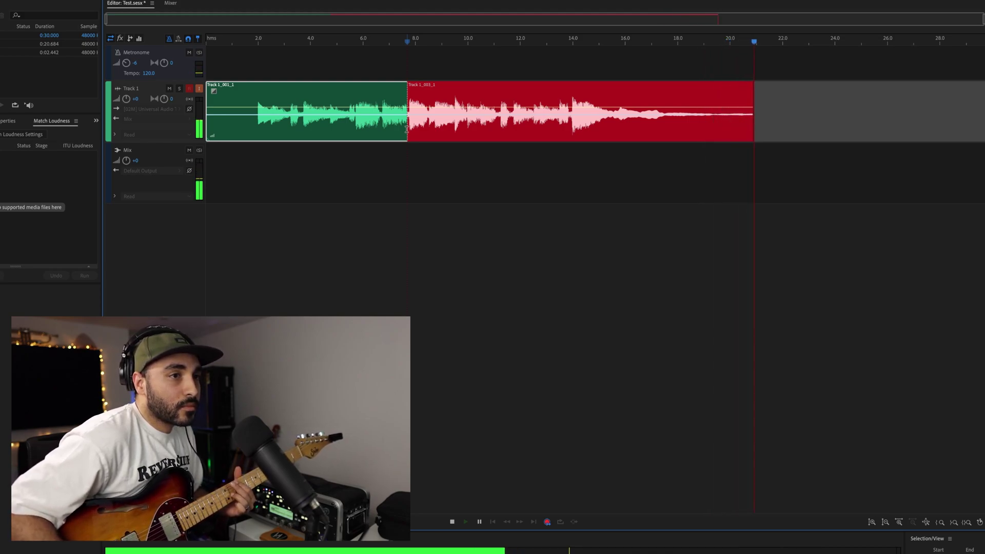
{"action": "key", "text": "space"}
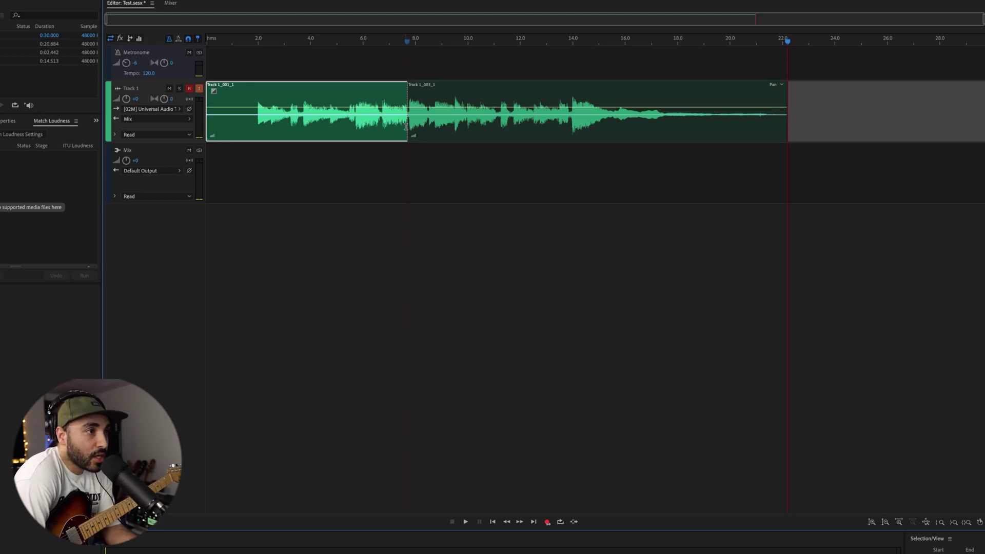
{"action": "left_click", "coordinate": [348, 132]}
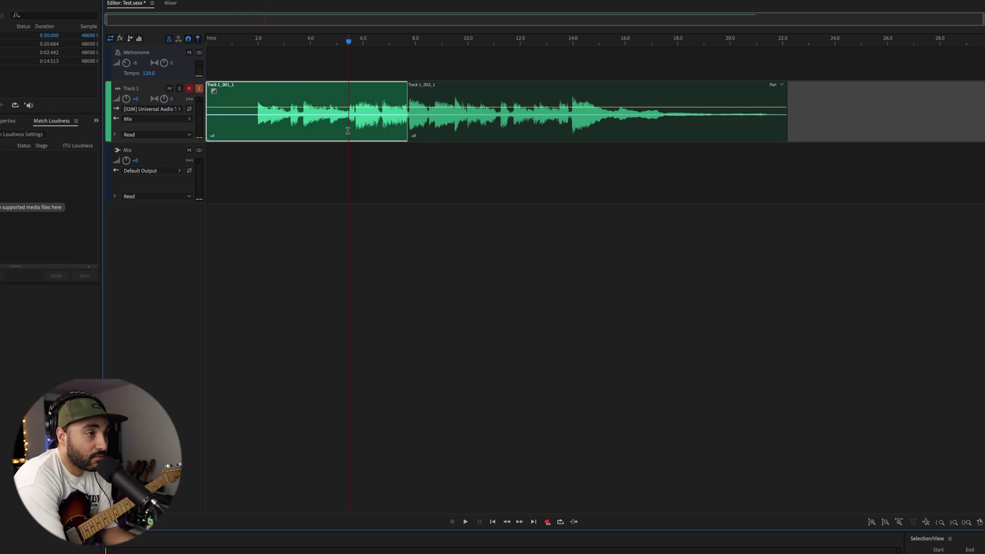
{"action": "key", "text": "space"}
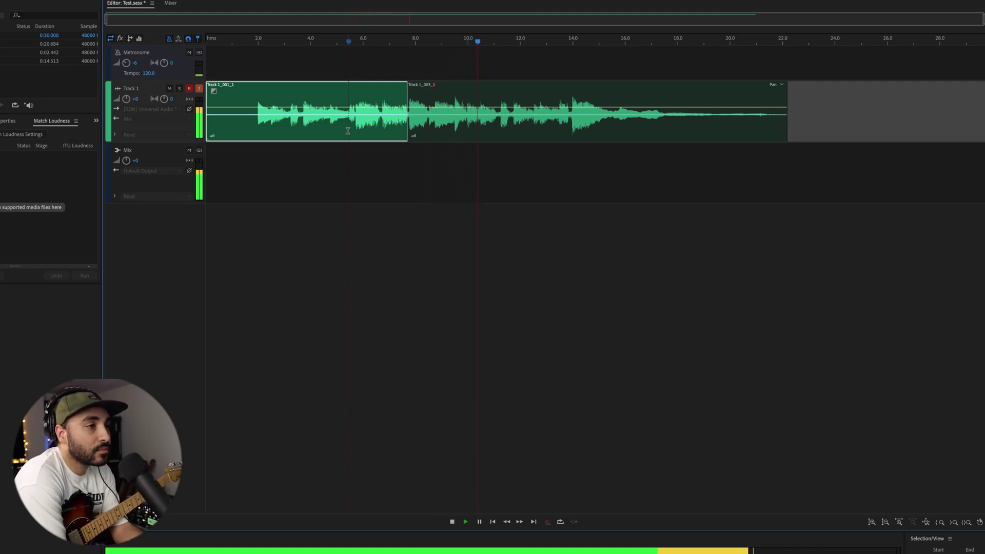
{"action": "key", "text": "space"}
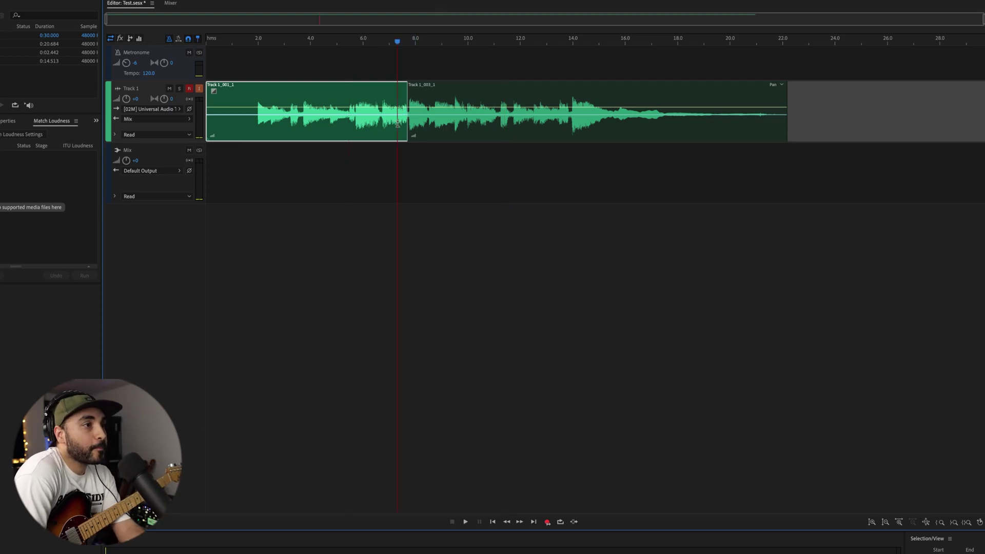
{"action": "scroll", "coordinate": [410, 132], "scroll_direction": "up", "scroll_amount": 10}
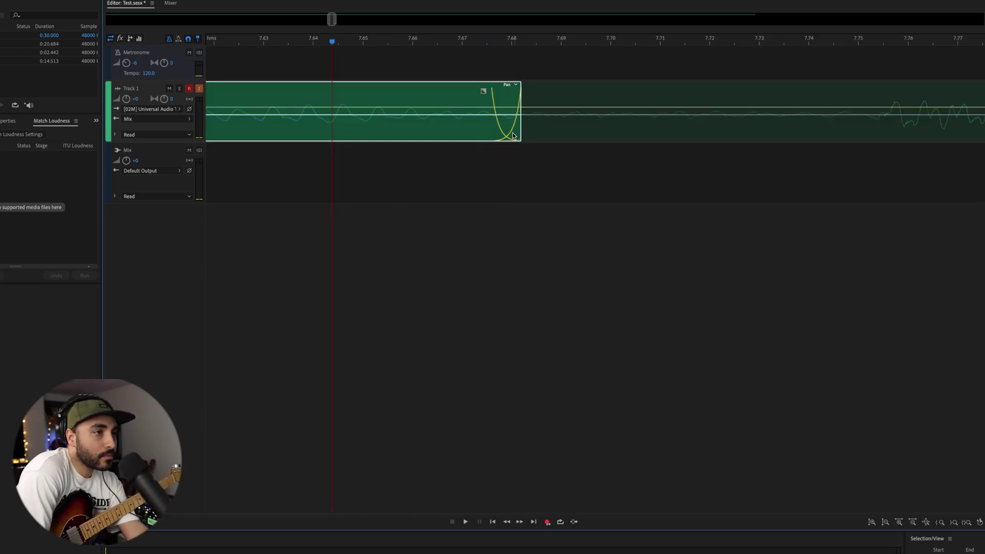
{"action": "scroll", "coordinate": [458, 130], "scroll_direction": "down", "scroll_amount": 4}
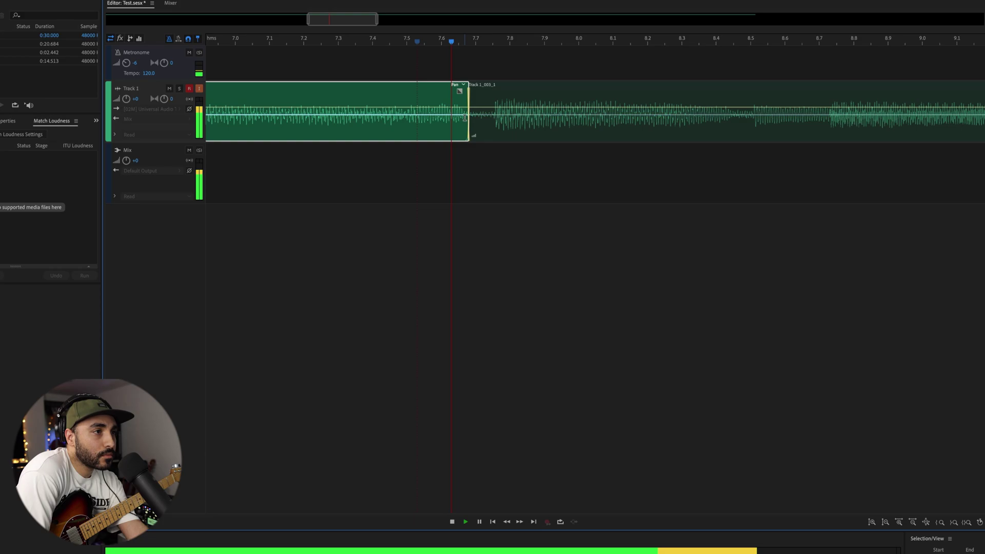
{"action": "key", "text": "backslash"}
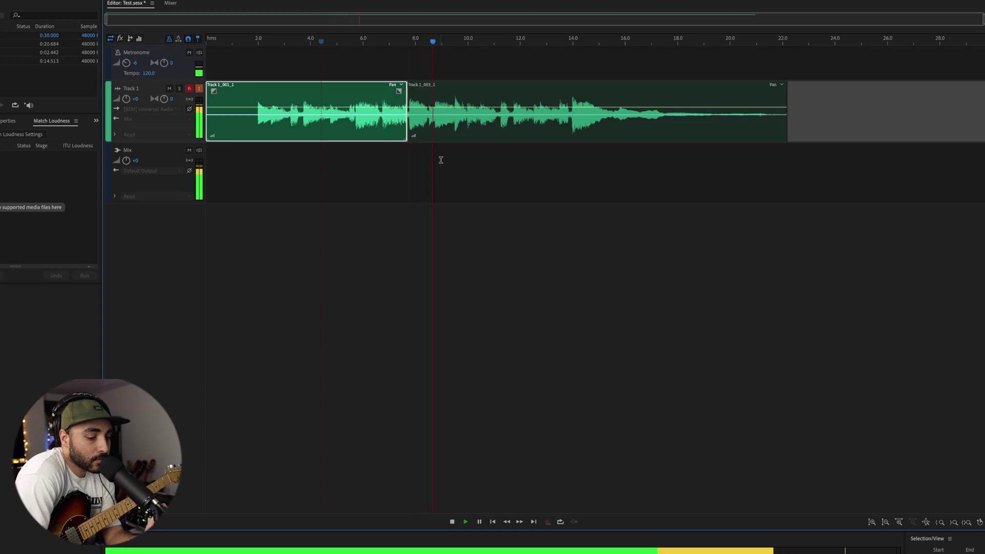
{"action": "key", "text": "space"}
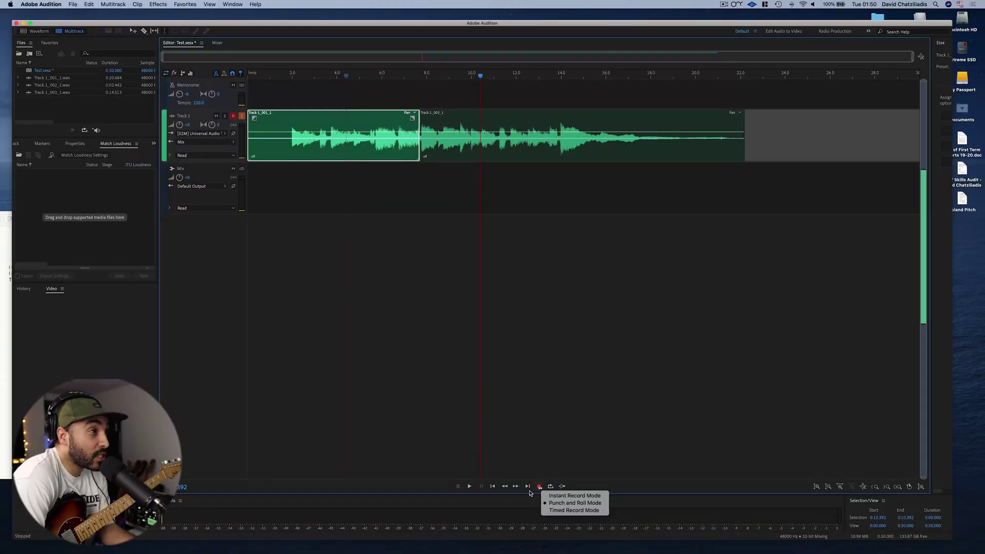
{"action": "left_click", "coordinate": [411, 330]}
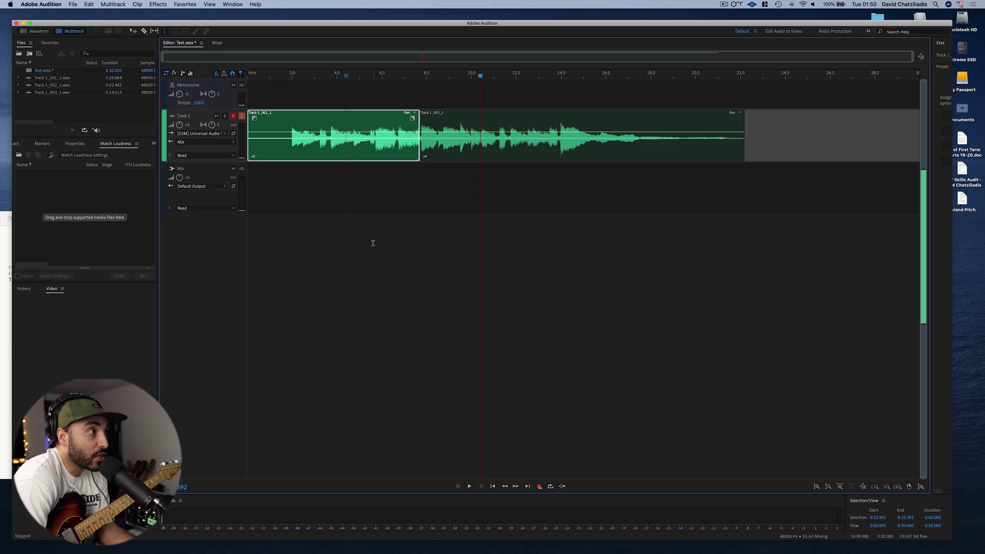
Remove both clips from Track 1 and empty Track 1_001_1.wav in the Waveform editor
{"action": "left_click", "coordinate": [629, 186]}
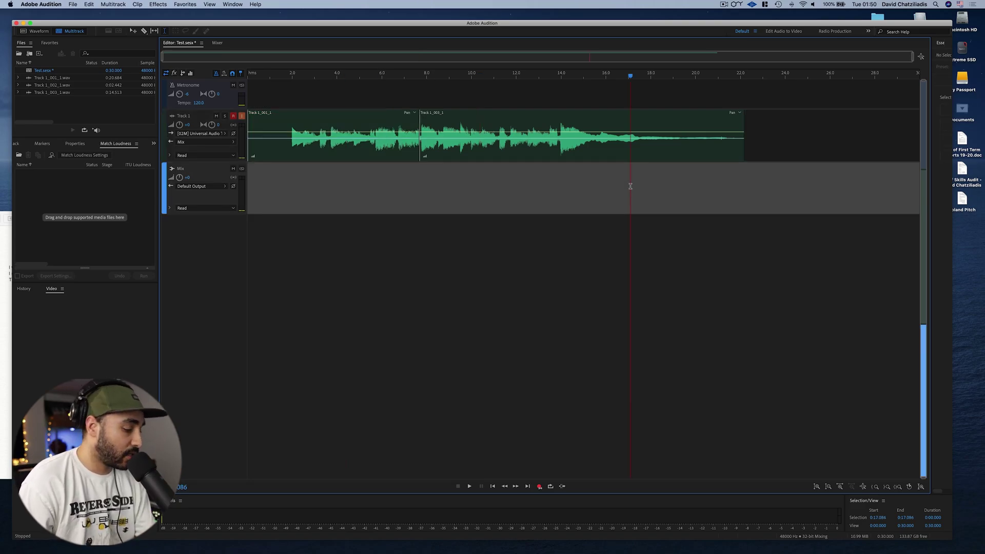
{"action": "key", "text": "super+z"}
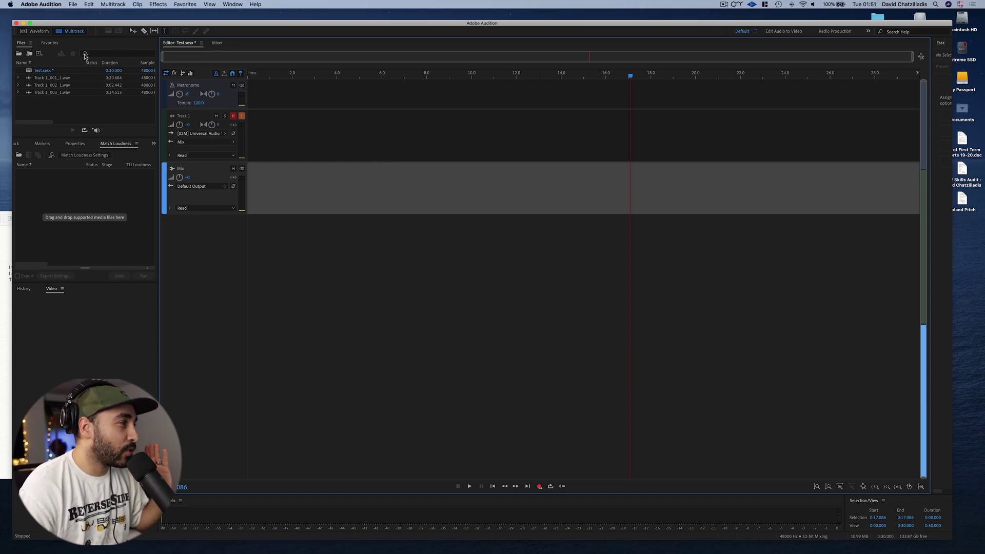
{"action": "key", "text": "super+shift+2"}
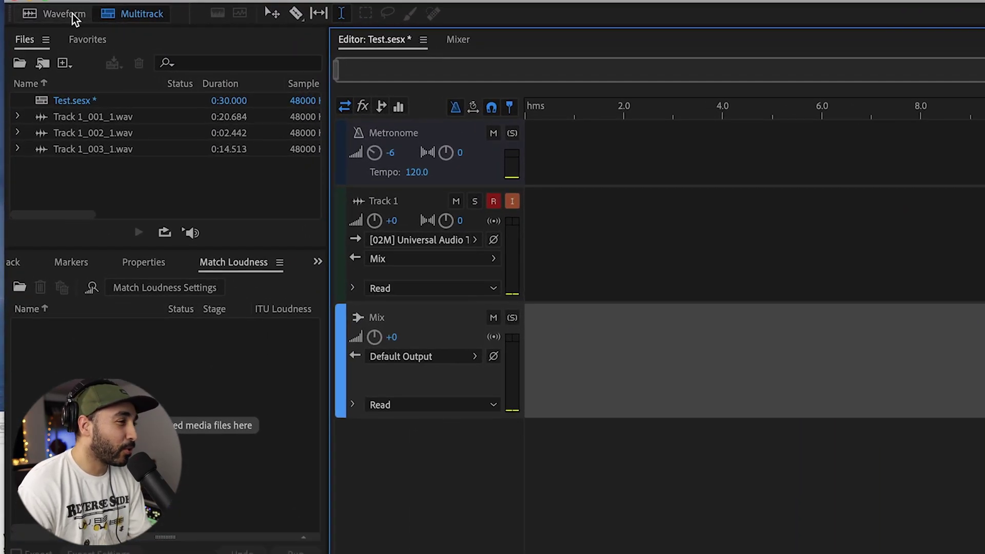
{"action": "left_click", "coordinate": [41, 31]}
{"action": "left_click", "coordinate": [748, 515]}
{"action": "key", "text": "super+a"}
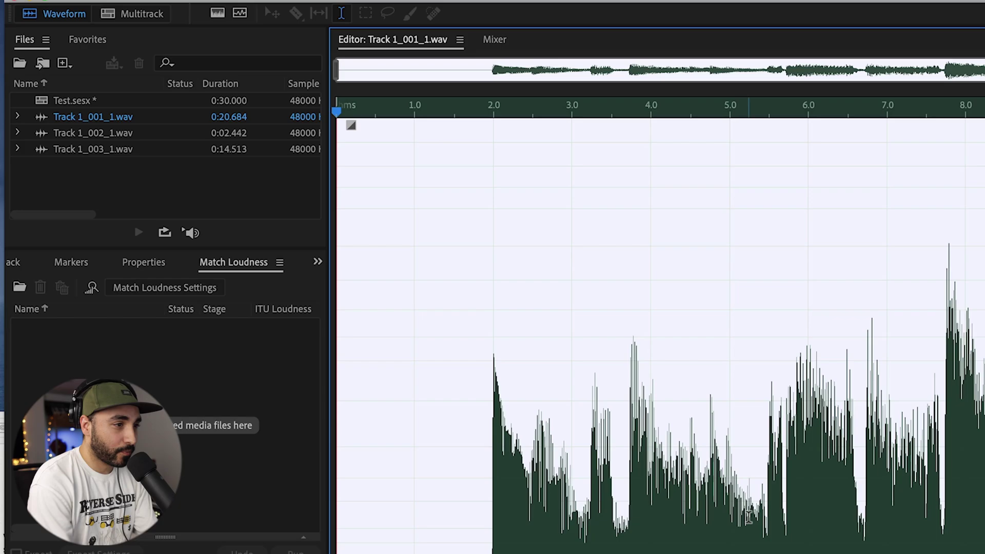
{"action": "key", "text": "Delete"}
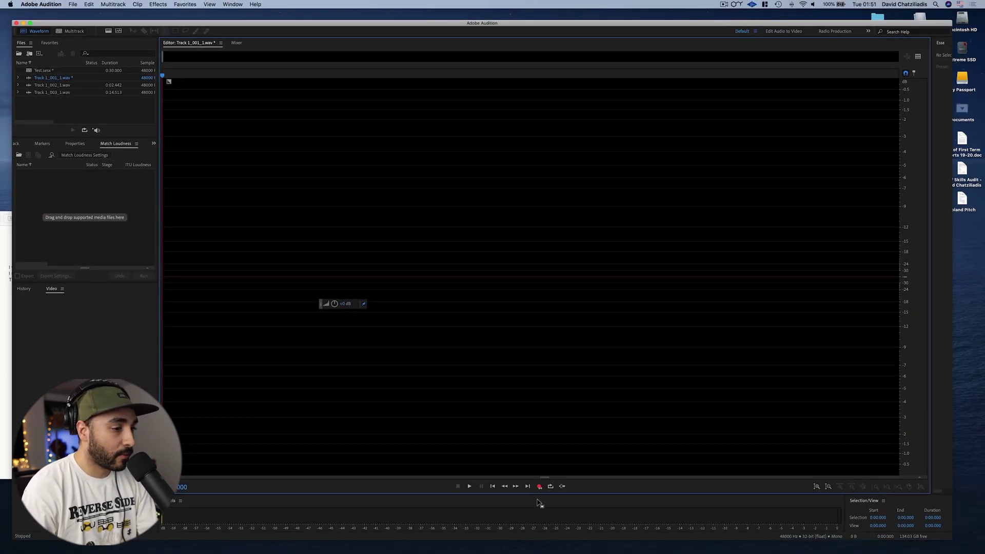
Record a 15-second narration take into Track 1_001_1.wav, reading the script from Notes
{"action": "left_click", "coordinate": [539, 486]}
{"action": "key", "text": "super+Tab"}
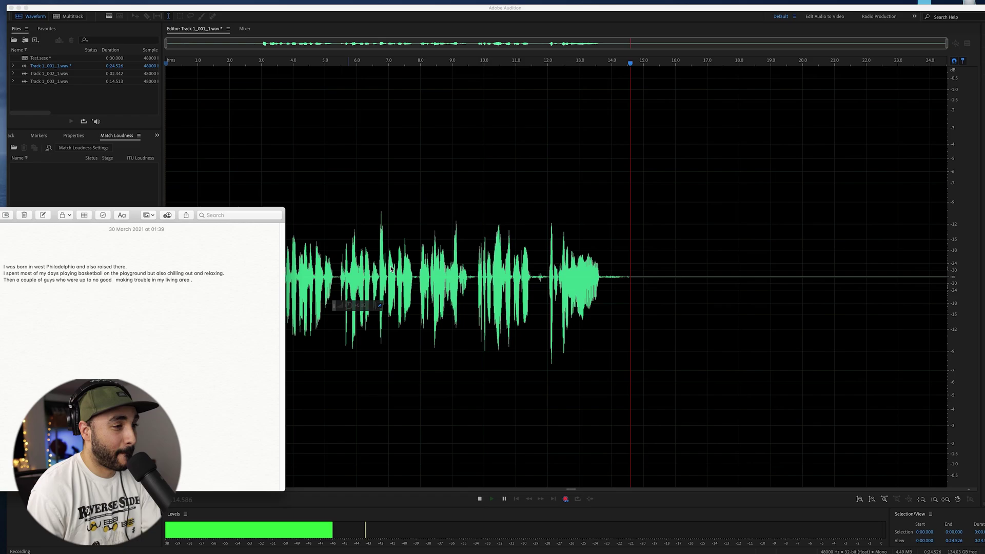
{"action": "left_click", "coordinate": [428, 266]}
{"action": "key", "text": "space"}
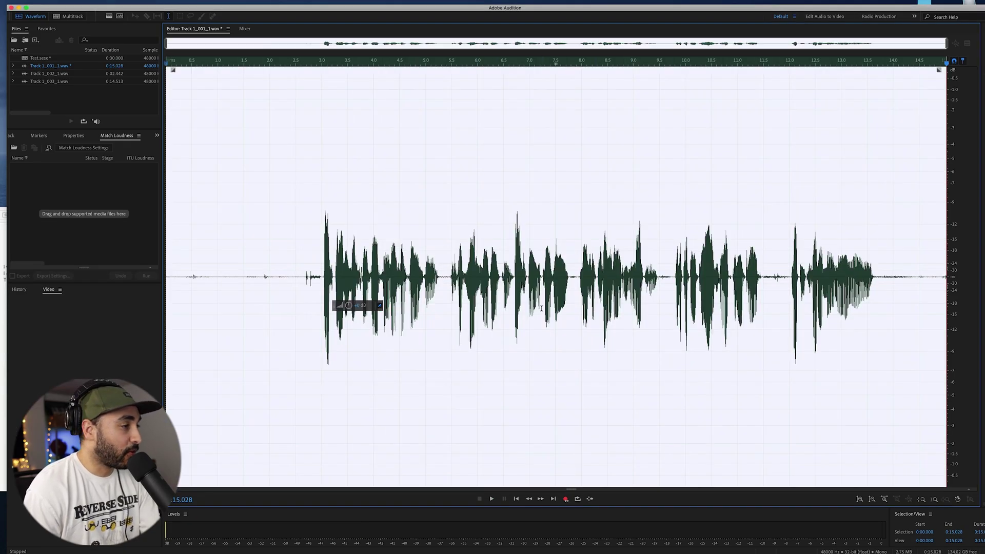
{"action": "key", "text": "super+Tab"}
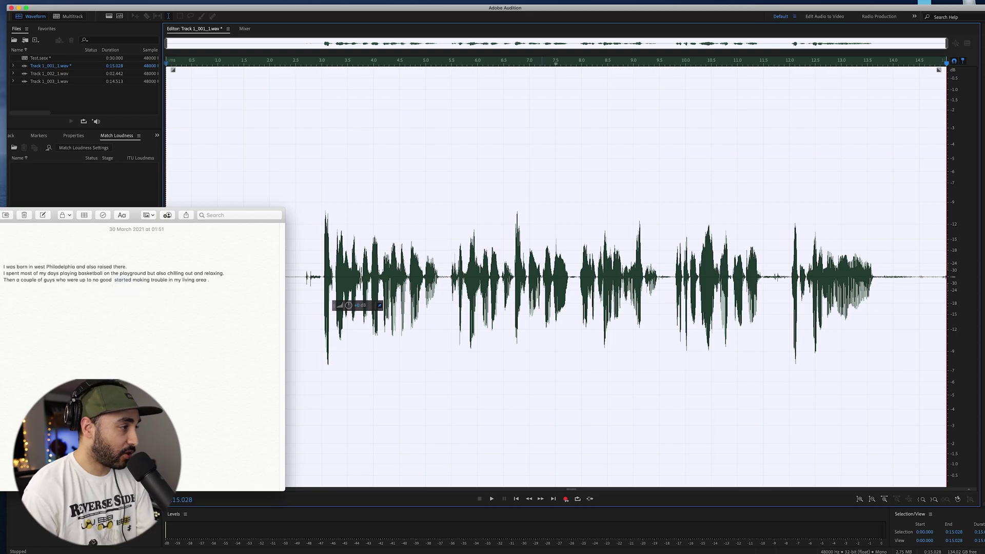
{"action": "key", "text": "super+Tab"}
Switch to Punch and Roll Insert recording mode and place the punch-in point at 12.000 seconds
{"action": "left_click", "coordinate": [853, 276]}
{"action": "left_click_drag", "start_coordinate": [822, 277], "coordinate": [874, 290]}
{"action": "left_click", "coordinate": [759, 280]}
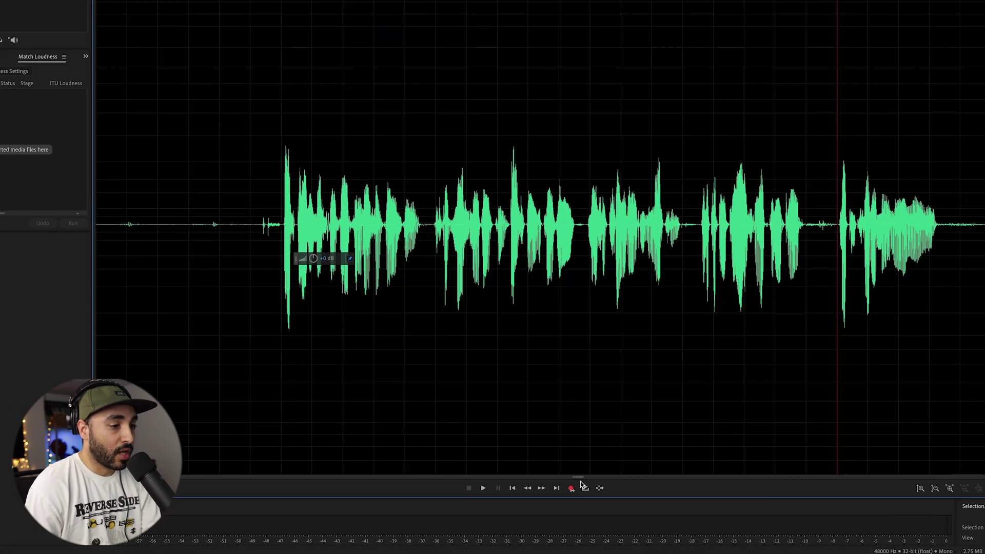
{"action": "right_click", "coordinate": [565, 499]}
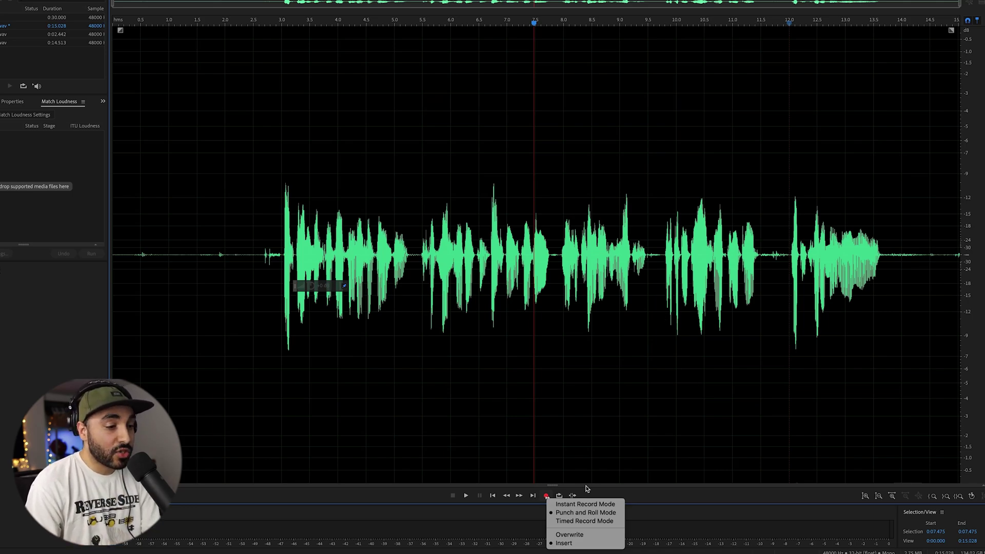
{"action": "left_click", "coordinate": [788, 257]}
{"action": "left_click", "coordinate": [789, 258]}
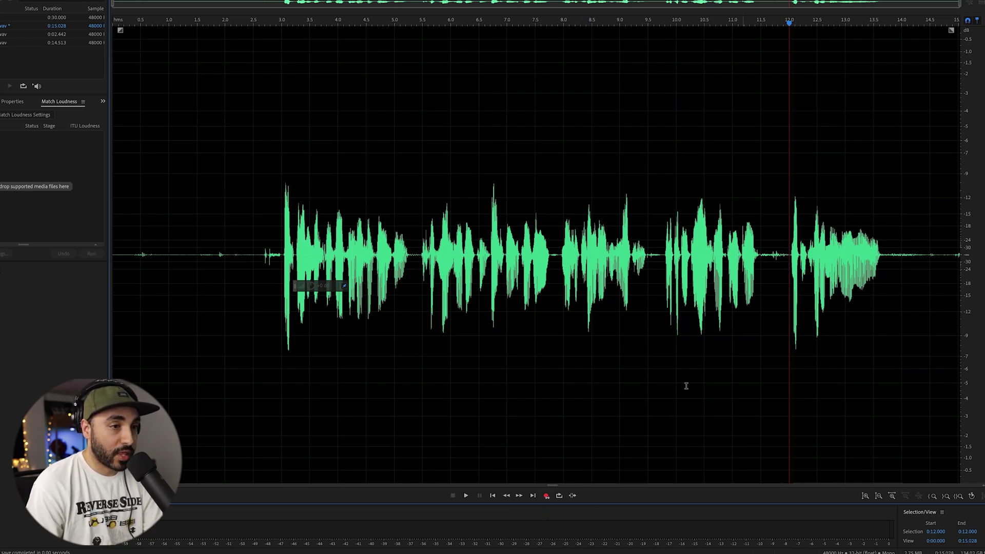
Record the missing phrase at the 12-second punch-in, extending the file to 18.565 seconds
{"action": "left_click", "coordinate": [546, 496]}
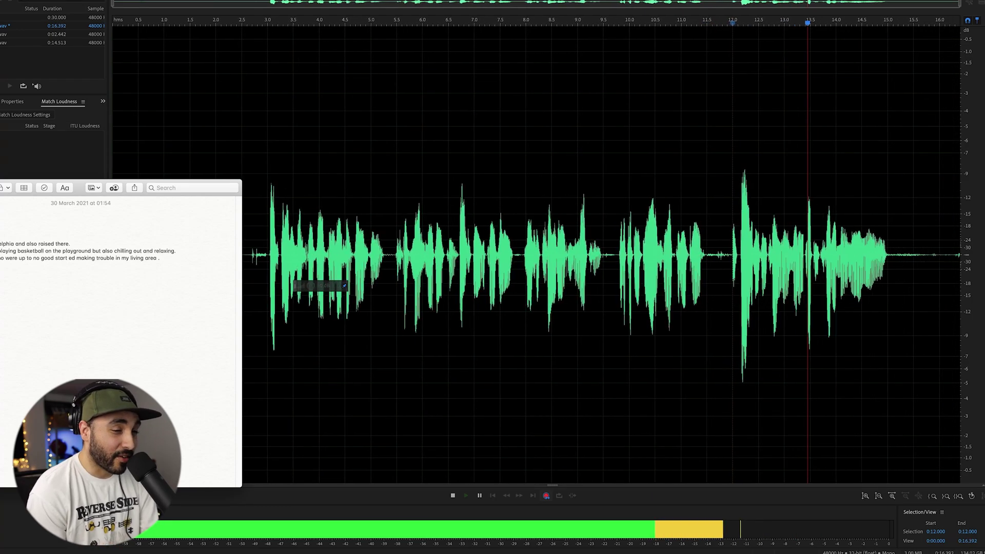
{"action": "left_click", "coordinate": [580, 355]}
{"action": "key", "text": "space"}
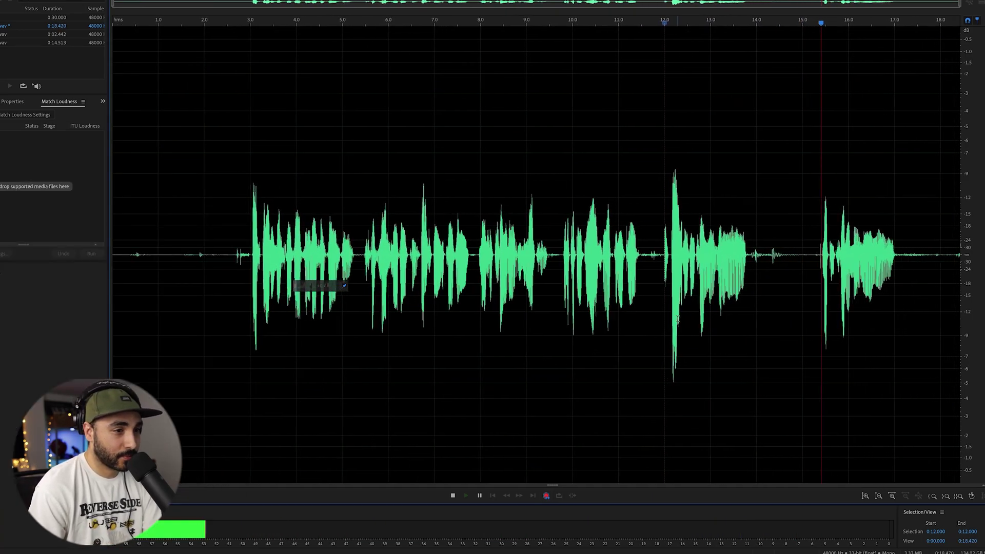
{"action": "left_click", "coordinate": [631, 256]}
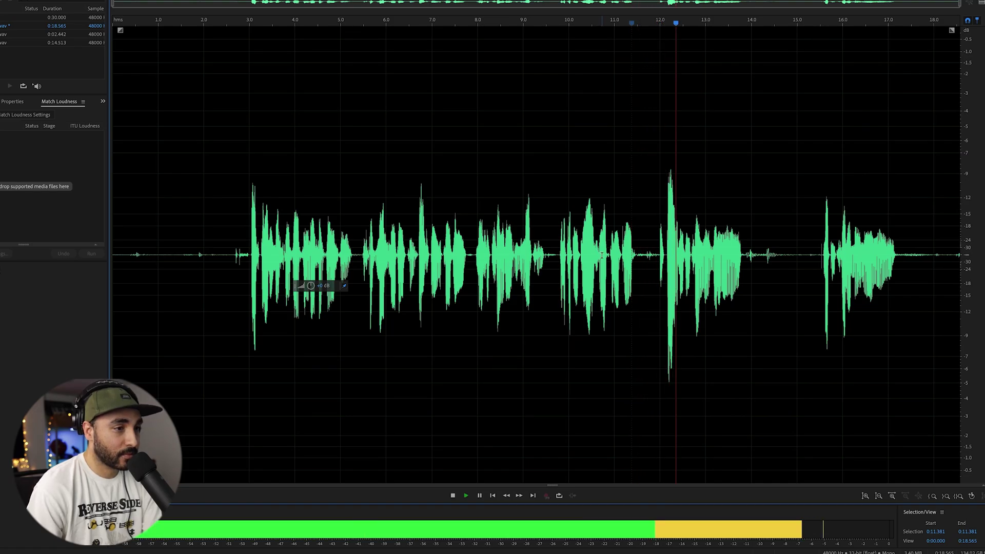
Zoom in around the splice and play back from 8 seconds to hear the inserted phrase
{"action": "key", "text": "space"}
{"action": "scroll", "coordinate": [661, 255], "scroll_direction": "up", "scroll_amount": 3}
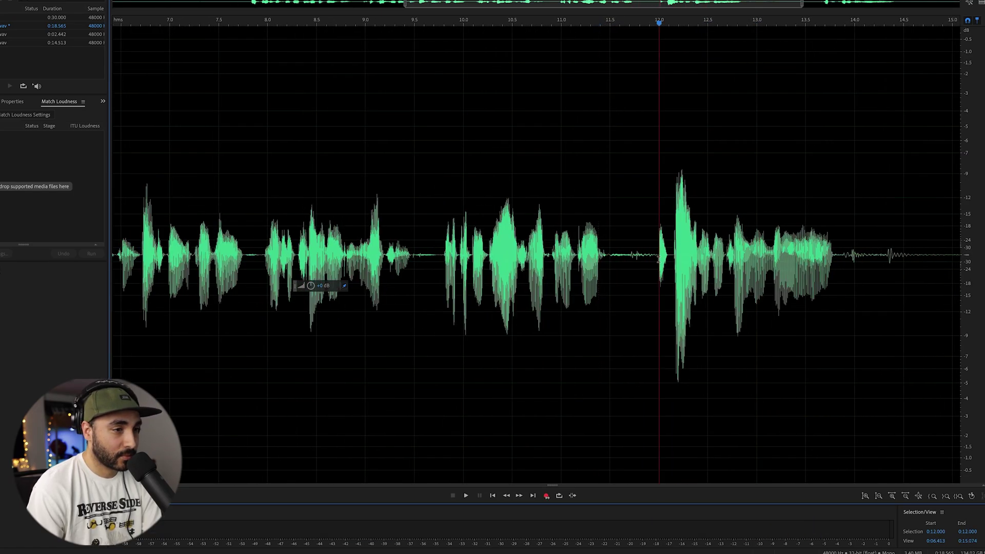
{"action": "left_click_drag", "start_coordinate": [659, 259], "coordinate": [638, 259]}
{"action": "left_click", "coordinate": [649, 259]}
{"action": "left_click", "coordinate": [563, 267]}
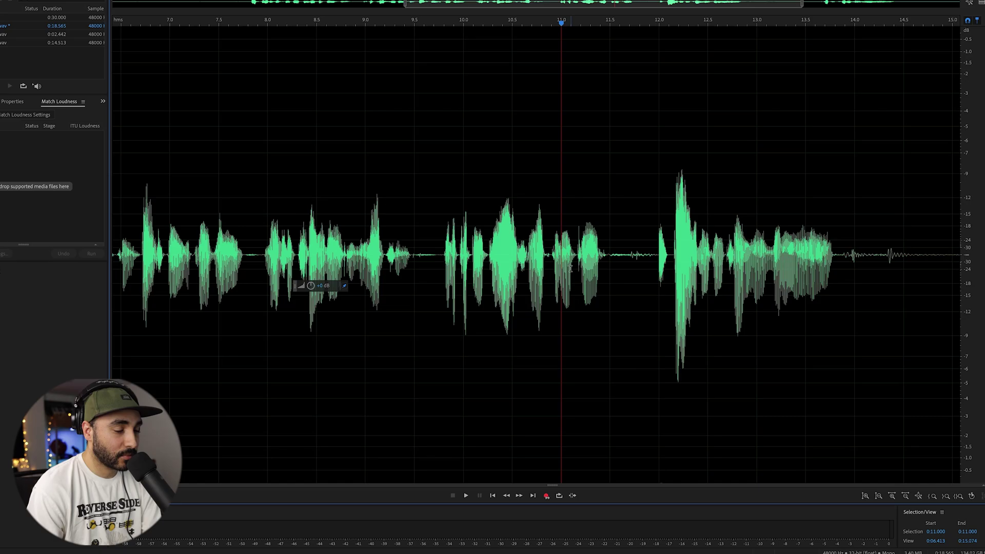
{"action": "scroll", "coordinate": [577, 268], "scroll_direction": "down", "scroll_amount": 5}
{"action": "left_click", "coordinate": [477, 268]}
{"action": "key", "text": "space"}
{"action": "scroll", "coordinate": [640, 270], "scroll_direction": "up", "scroll_amount": 4}
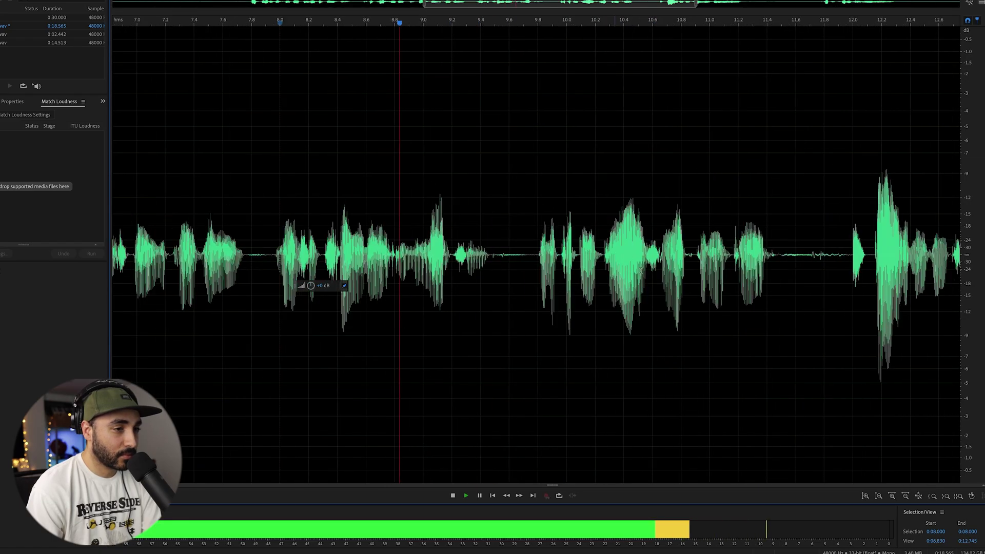
{"action": "scroll", "coordinate": [640, 270], "scroll_direction": "down", "scroll_amount": 4}
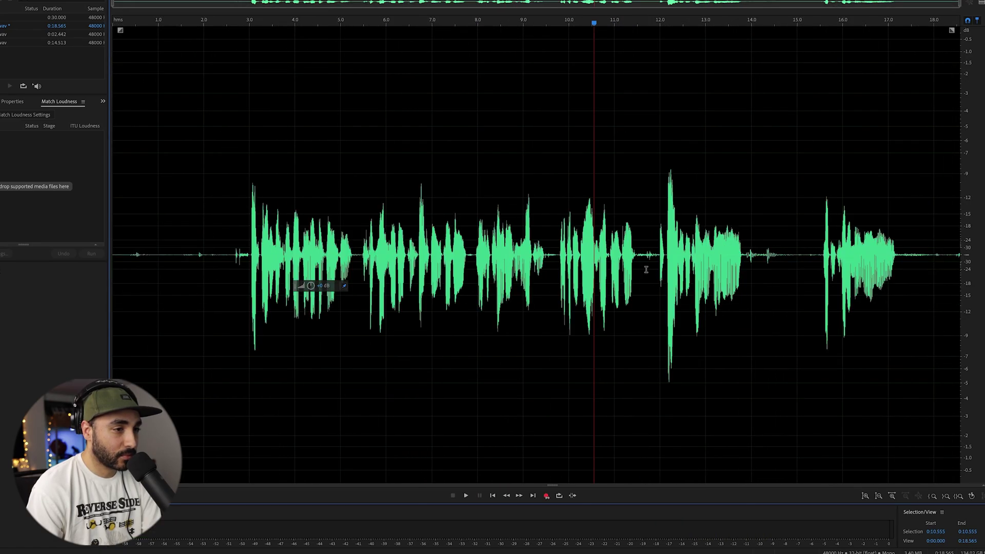
{"action": "left_click", "coordinate": [616, 272]}
{"action": "scroll", "coordinate": [595, 269], "scroll_direction": "up", "scroll_amount": 4}
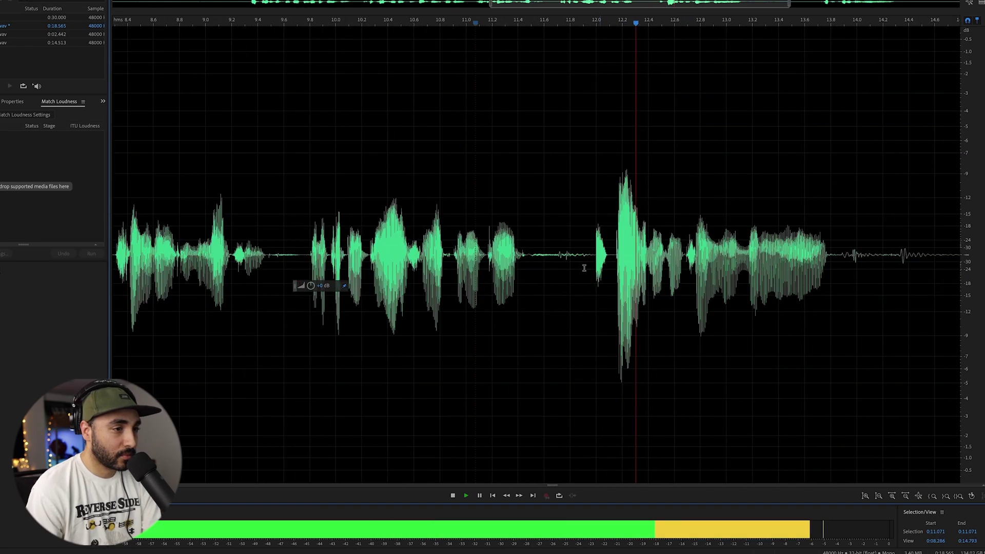
{"action": "key", "text": "space"}
Select the tiny span at the 12-second splice and replay it from about 10.4 seconds
{"action": "scroll", "coordinate": [583, 268], "scroll_direction": "up", "scroll_amount": 6}
{"action": "scroll", "coordinate": [642, 255], "scroll_direction": "down", "scroll_amount": 3}
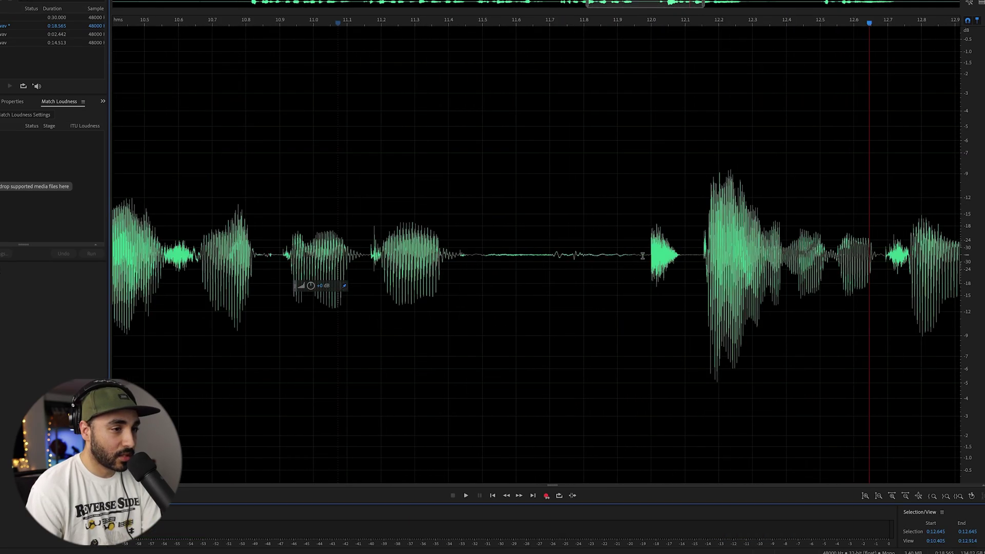
{"action": "scroll", "coordinate": [643, 257], "scroll_direction": "up", "scroll_amount": 4}
{"action": "left_click_drag", "start_coordinate": [657, 256], "coordinate": [697, 259]}
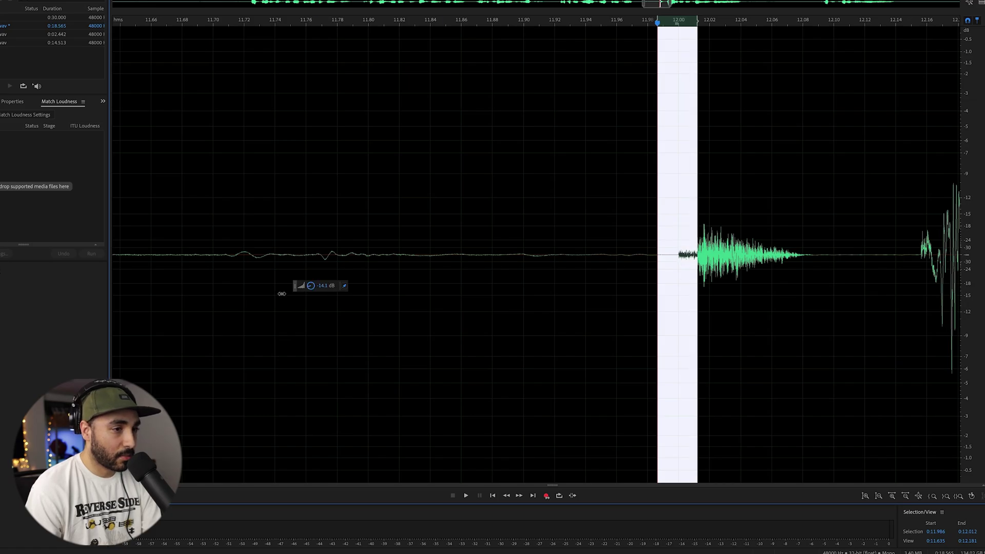
{"action": "key", "text": "space"}
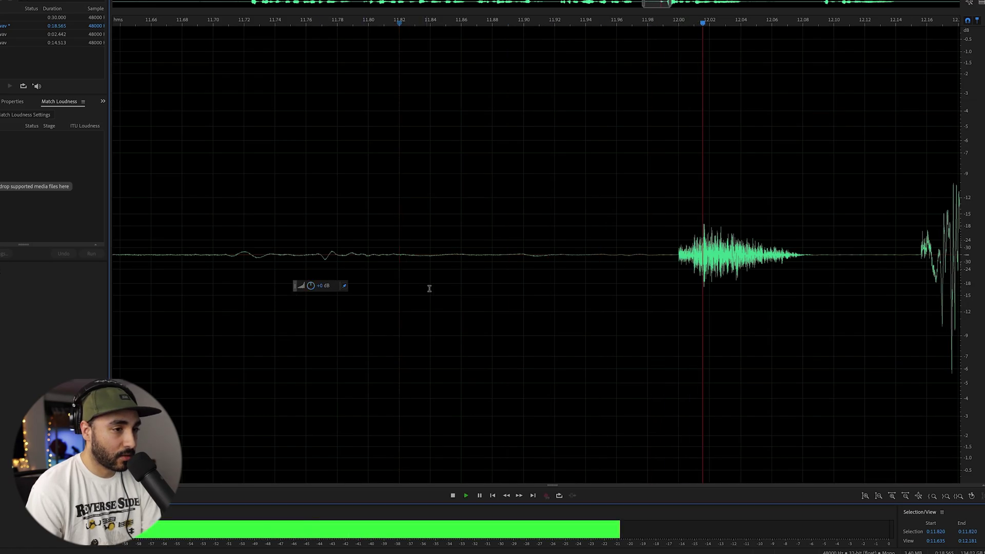
{"action": "scroll", "coordinate": [428, 285], "scroll_direction": "down", "scroll_amount": 8}
{"action": "left_click", "coordinate": [586, 294]}
{"action": "key", "text": "space"}
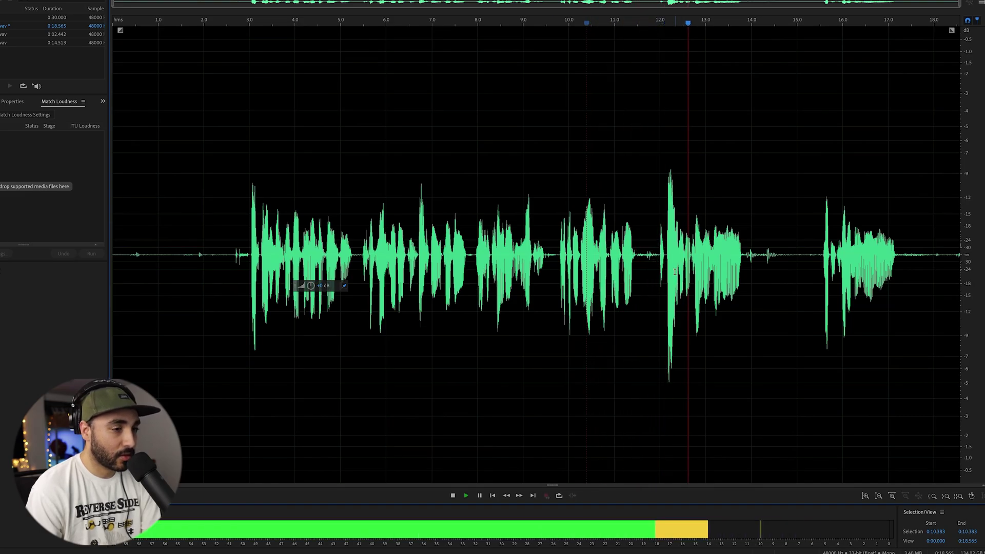
Delete the trailing tail so the narration ends at 13.885 seconds; set the playhead at 12 seconds
{"action": "left_click_drag", "start_coordinate": [957, 266], "coordinate": [915, 266]}
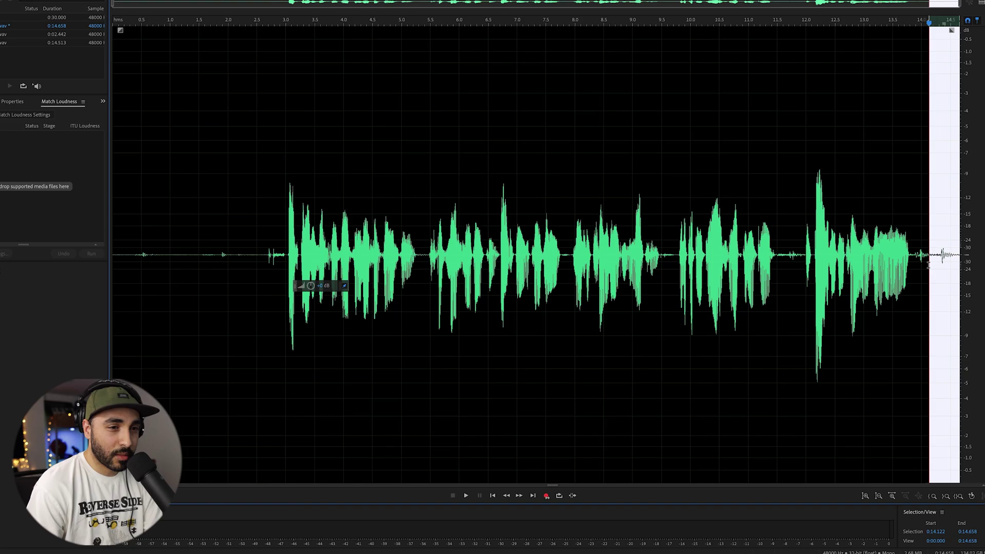
{"action": "key", "text": "Delete"}
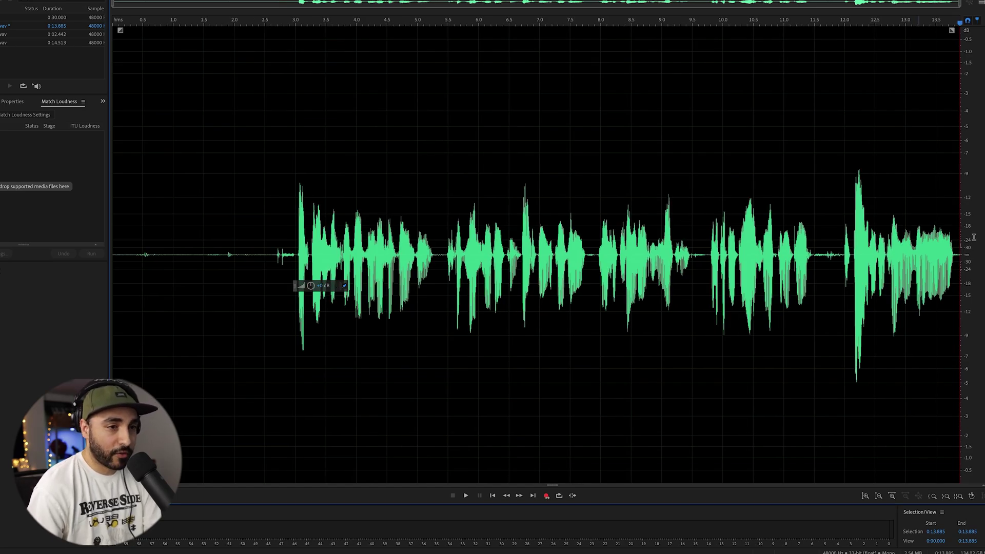
{"action": "left_click", "coordinate": [687, 282]}
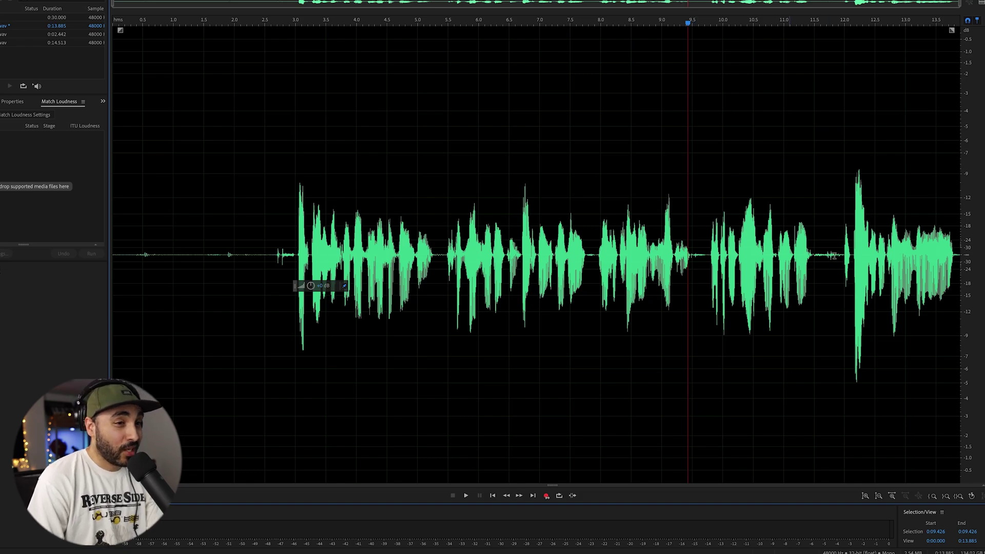
{"action": "left_click_drag", "start_coordinate": [838, 264], "coordinate": [958, 292]}
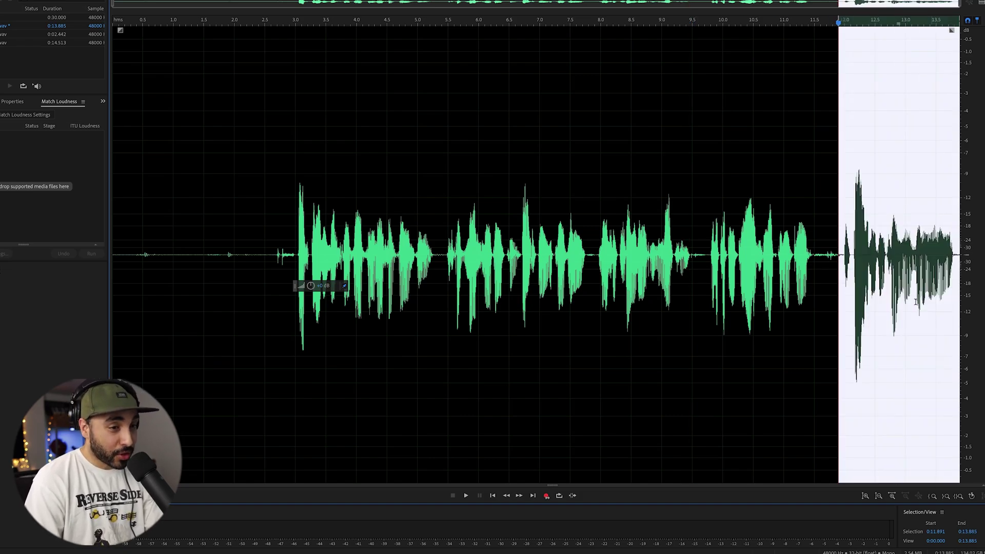
{"action": "left_click", "coordinate": [851, 266]}
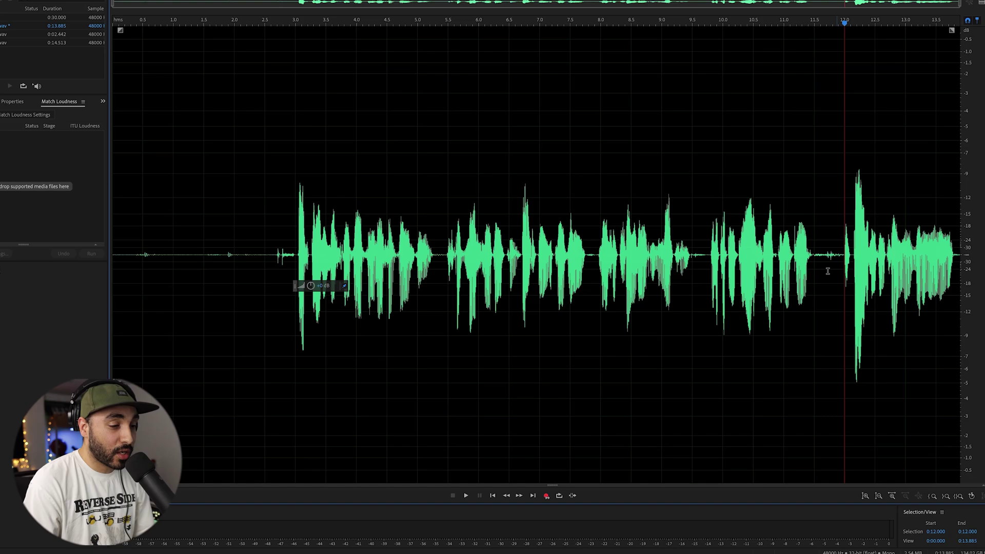
Bring up the record mode menu from the Record button to choose Punch and Roll with Insert
{"action": "right_click", "coordinate": [546, 497]}
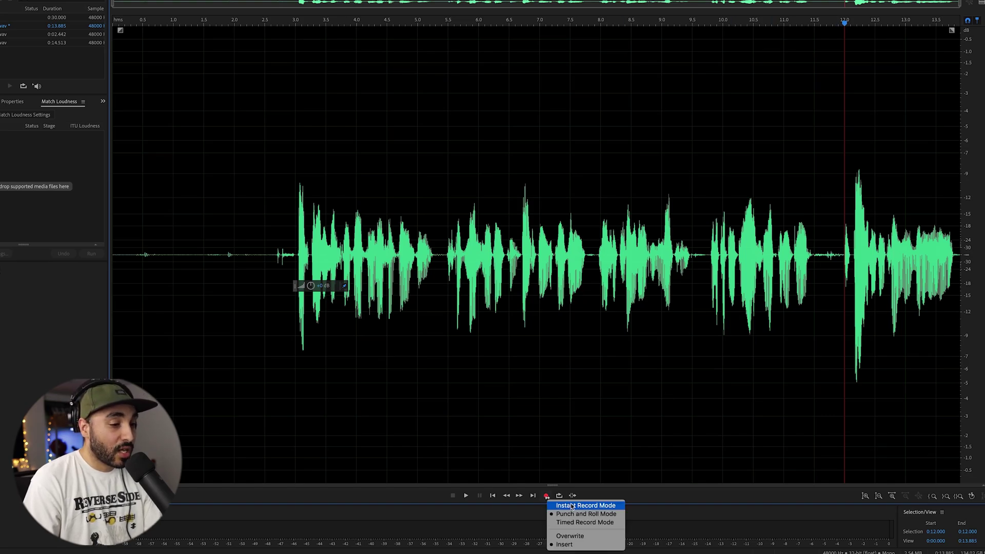